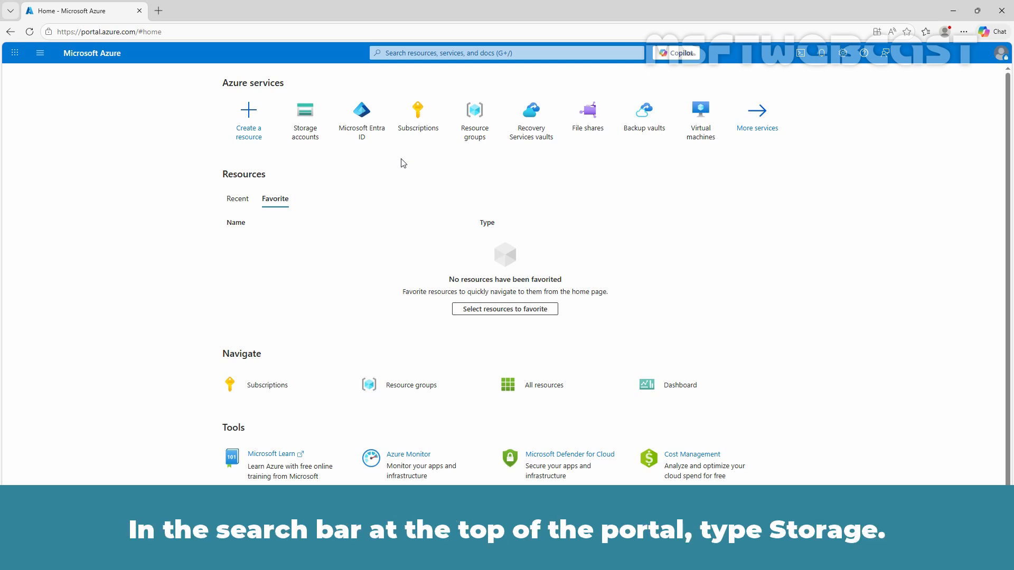
Search the portal for storage, go to Storage accounts and open the gjstorageacc account.
{"action": "left_click", "coordinate": [429, 53]}
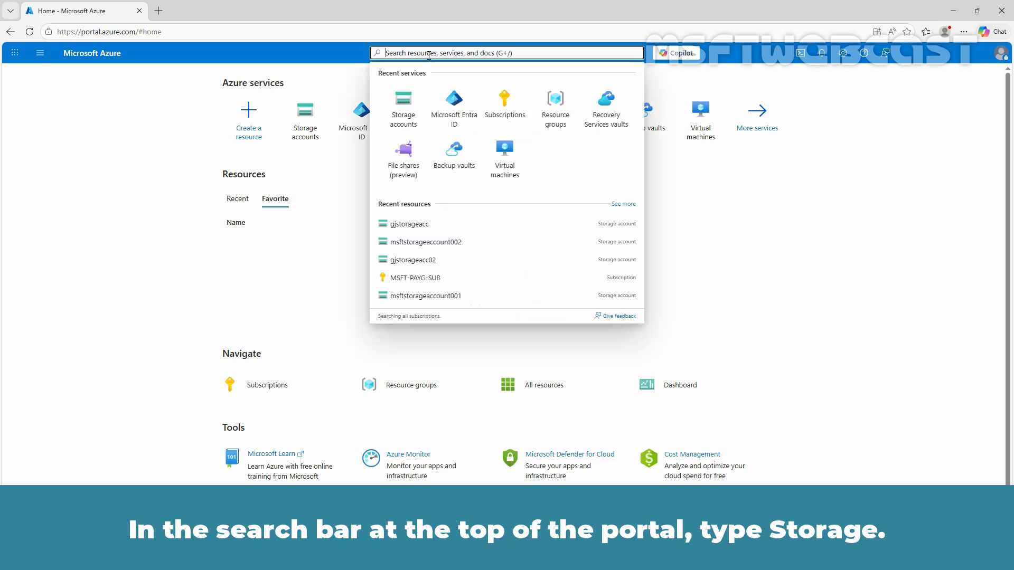
{"action": "type", "text": "storage"}
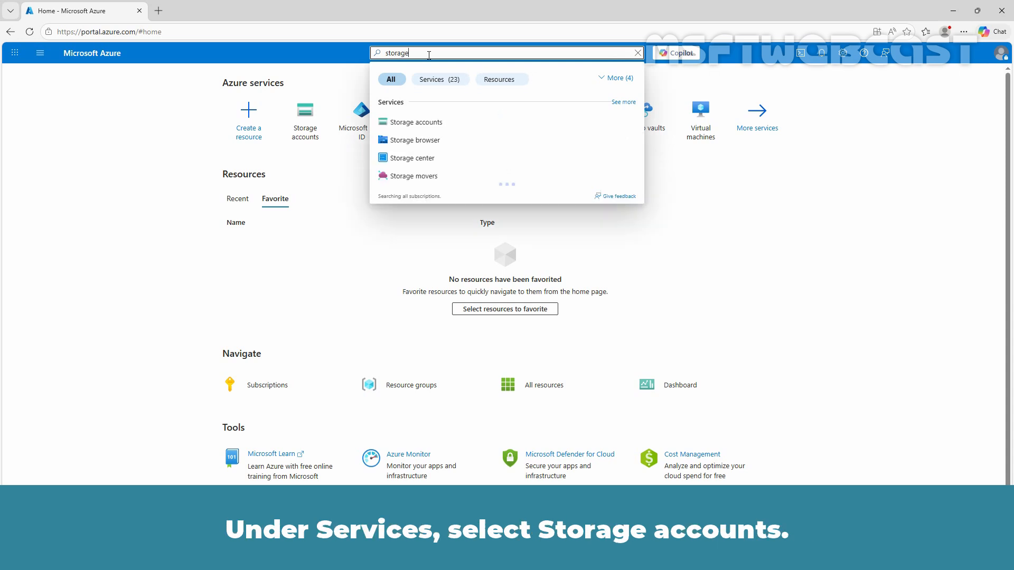
{"action": "left_click", "coordinate": [410, 123]}
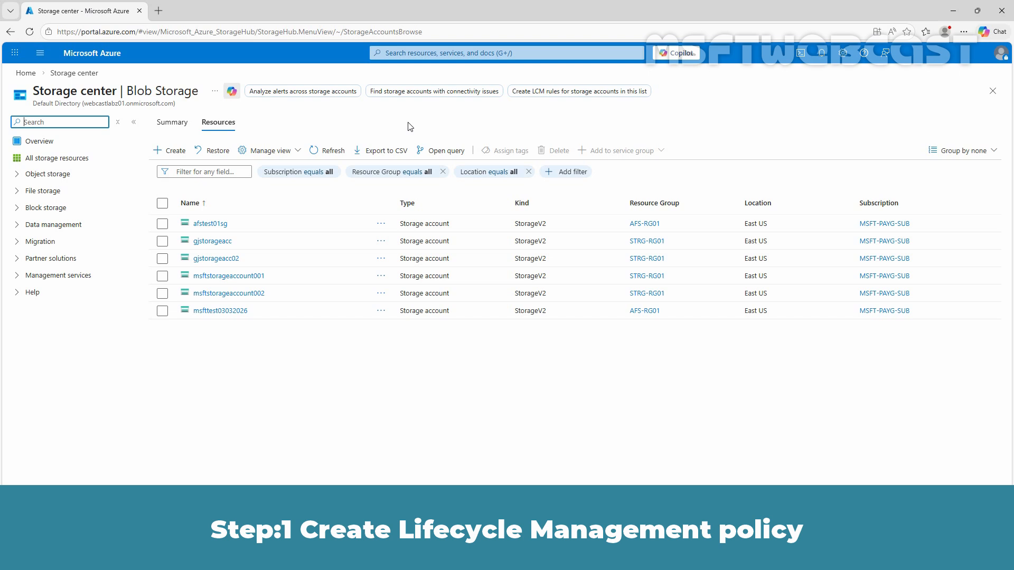
{"action": "left_click", "coordinate": [212, 242]}
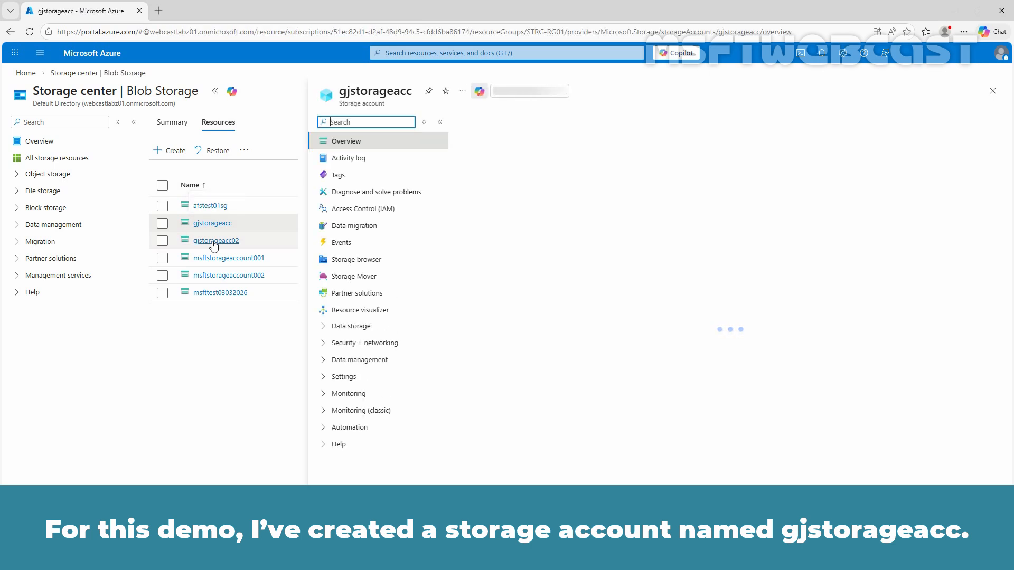
Open the storage account's Lifecycle management page and enable access tracking.
{"action": "left_click", "coordinate": [324, 364]}
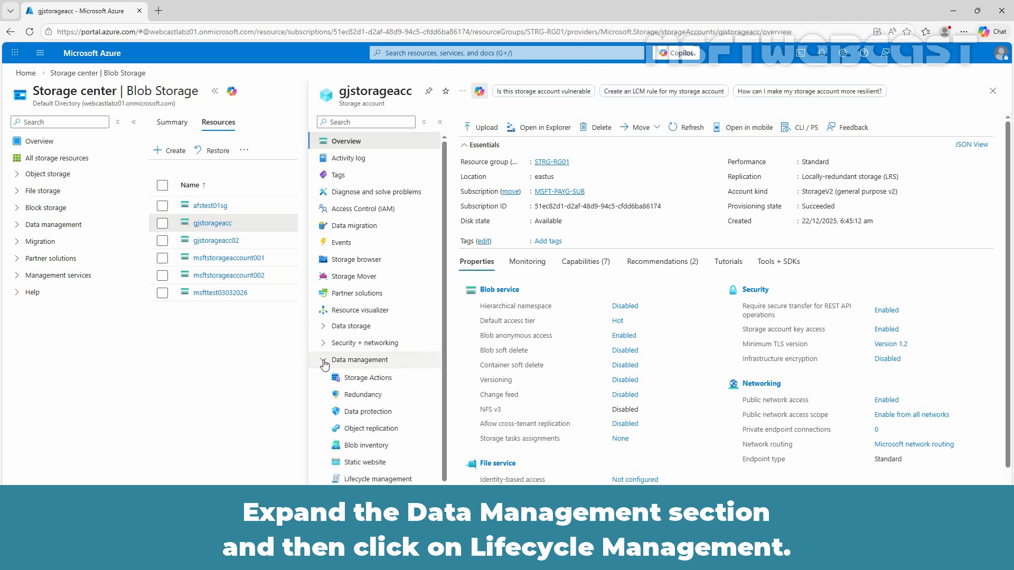
{"action": "left_click", "coordinate": [356, 479]}
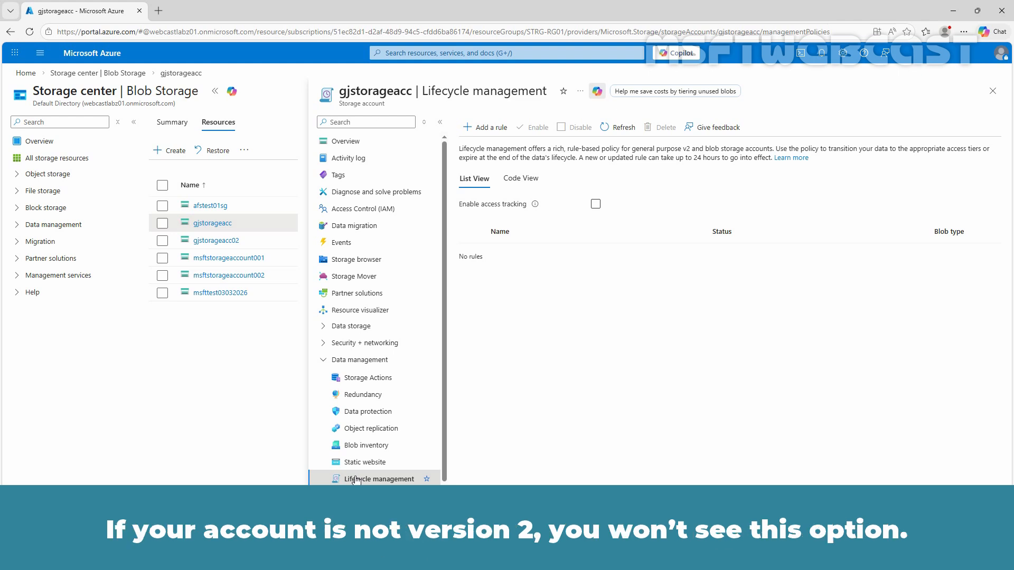
{"action": "left_click", "coordinate": [597, 205]}
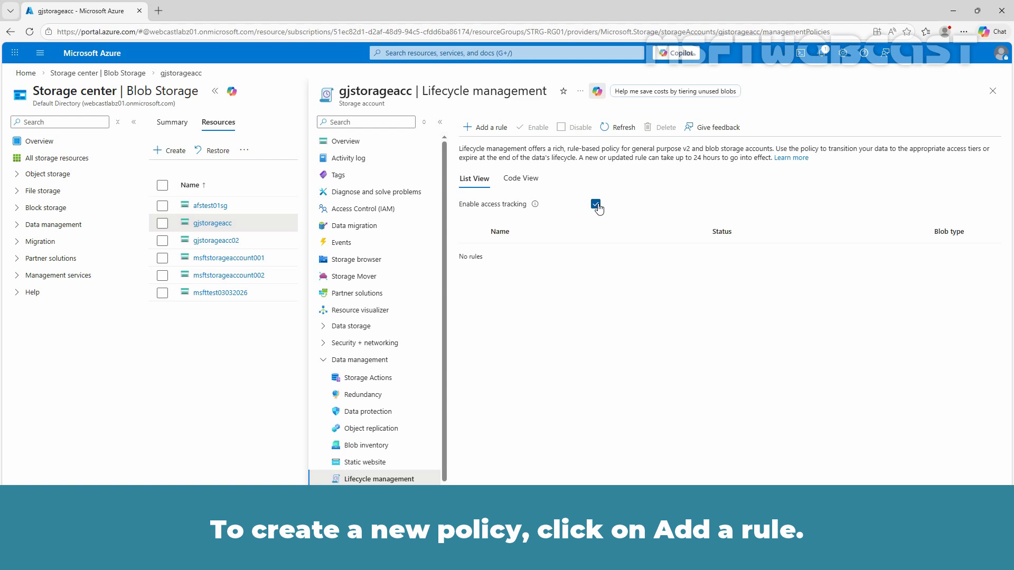
Start a new lifecycle rule named TestLM-Rule01 that limits blobs with filters, keeping block blobs and base blobs selected.
{"action": "left_click", "coordinate": [483, 128]}
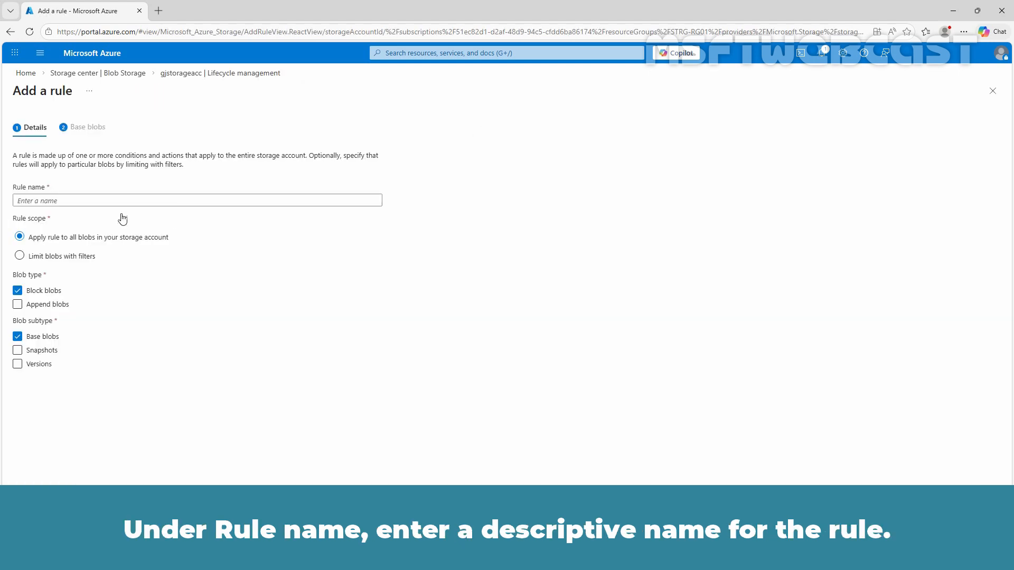
{"action": "left_click", "coordinate": [109, 202]}
{"action": "type", "text": "T"}
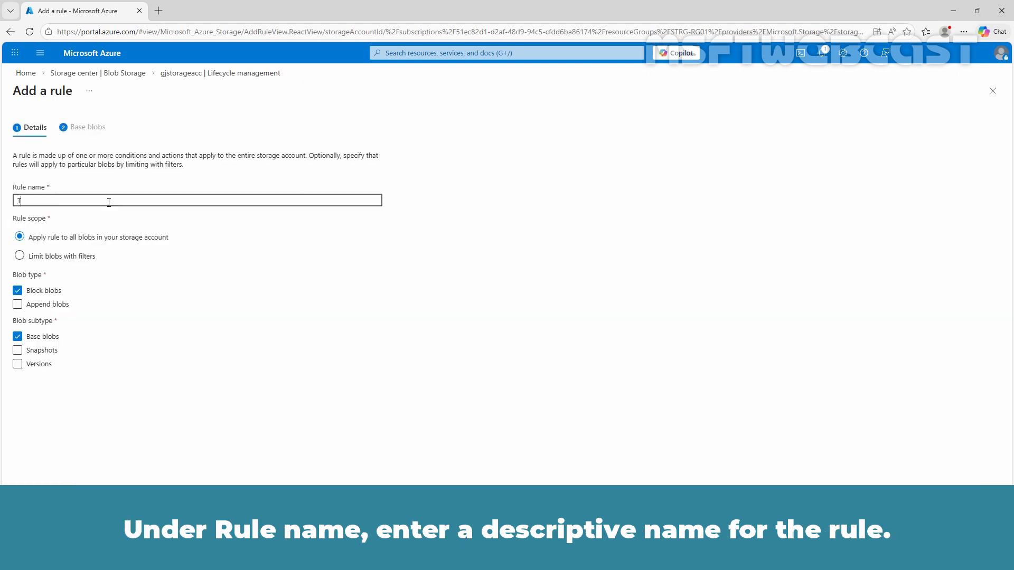
{"action": "type", "text": "estLM-Rule01"}
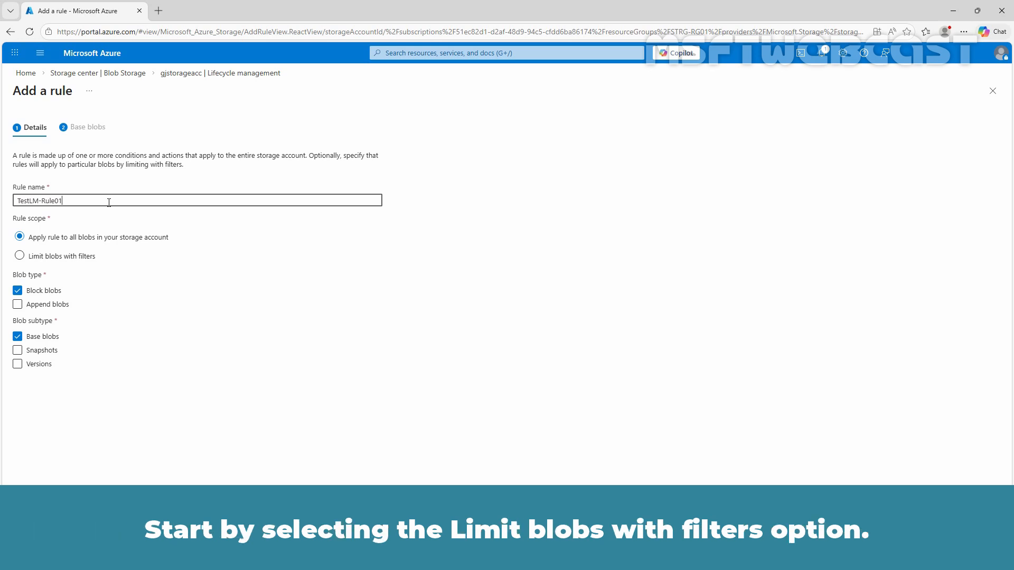
{"action": "left_click", "coordinate": [68, 258]}
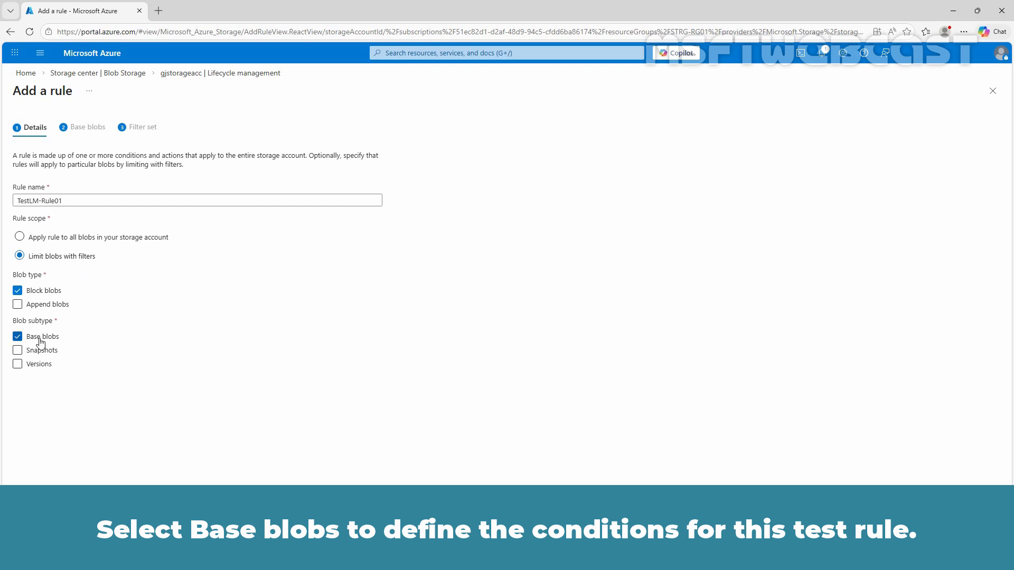
{"action": "left_click", "coordinate": [95, 531]}
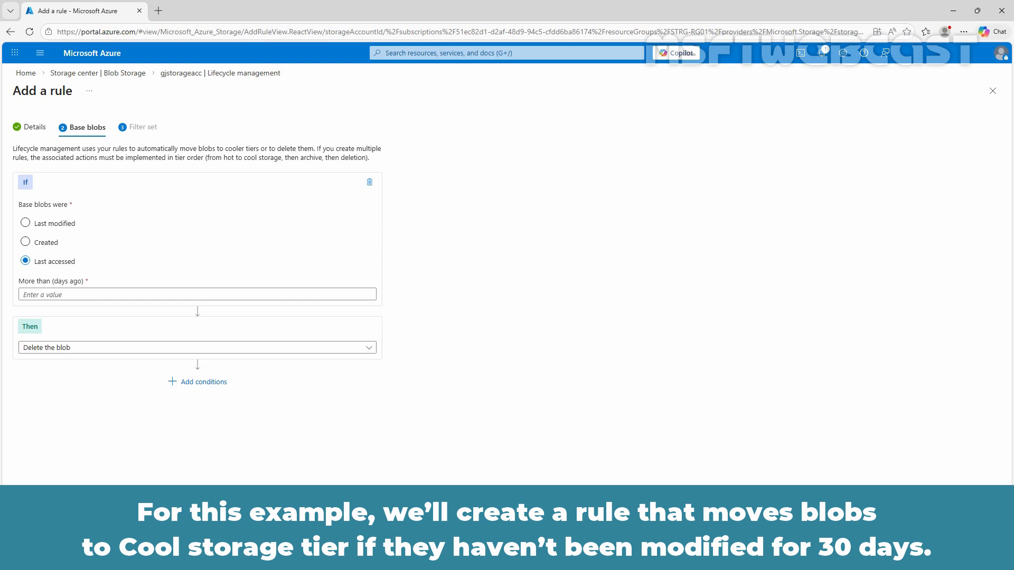
Set the base blob condition to move blobs last modified more than 30 days ago to cool storage.
{"action": "left_click", "coordinate": [71, 224]}
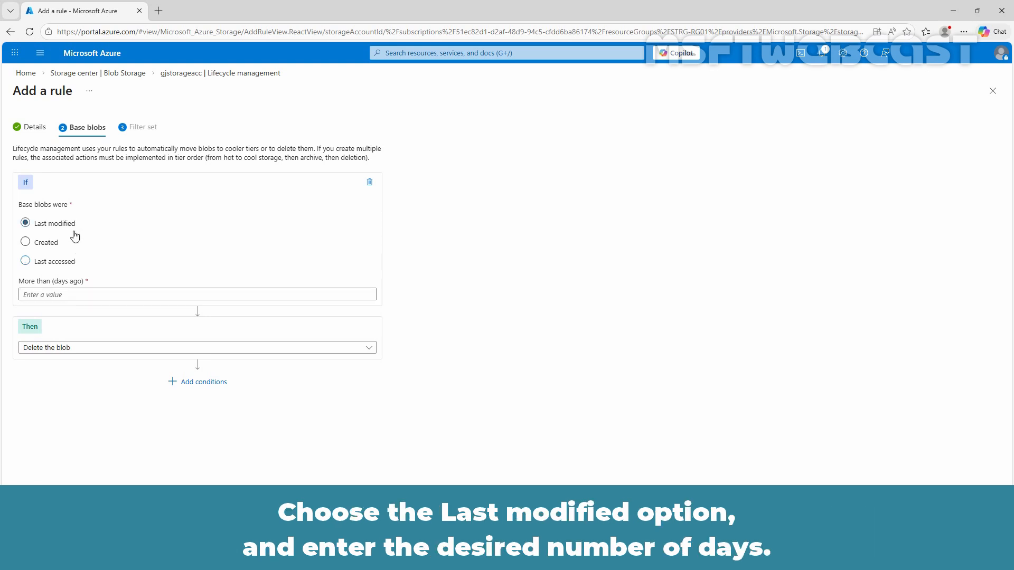
{"action": "left_click", "coordinate": [85, 295]}
{"action": "type", "text": "30"}
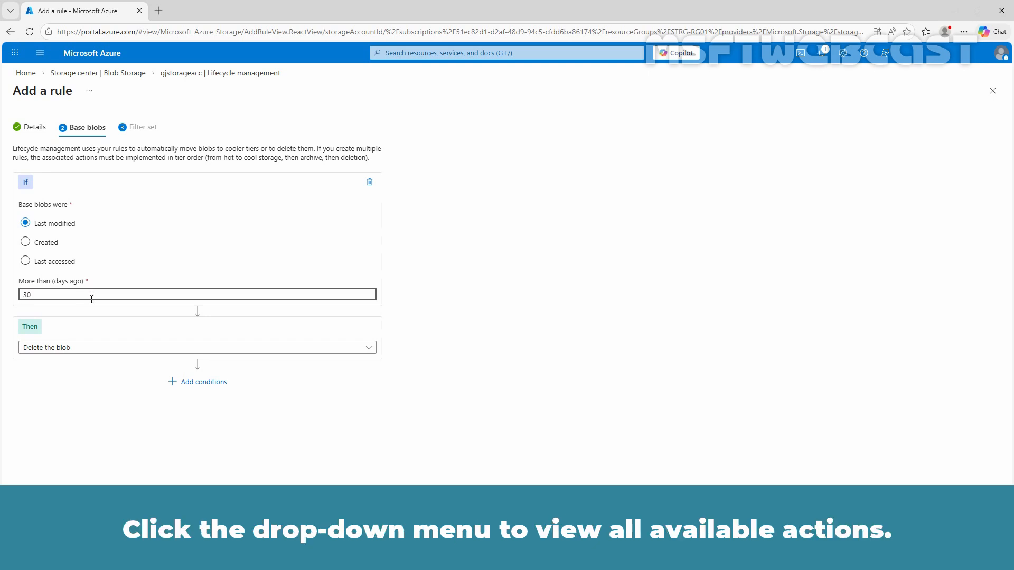
{"action": "left_click", "coordinate": [200, 349]}
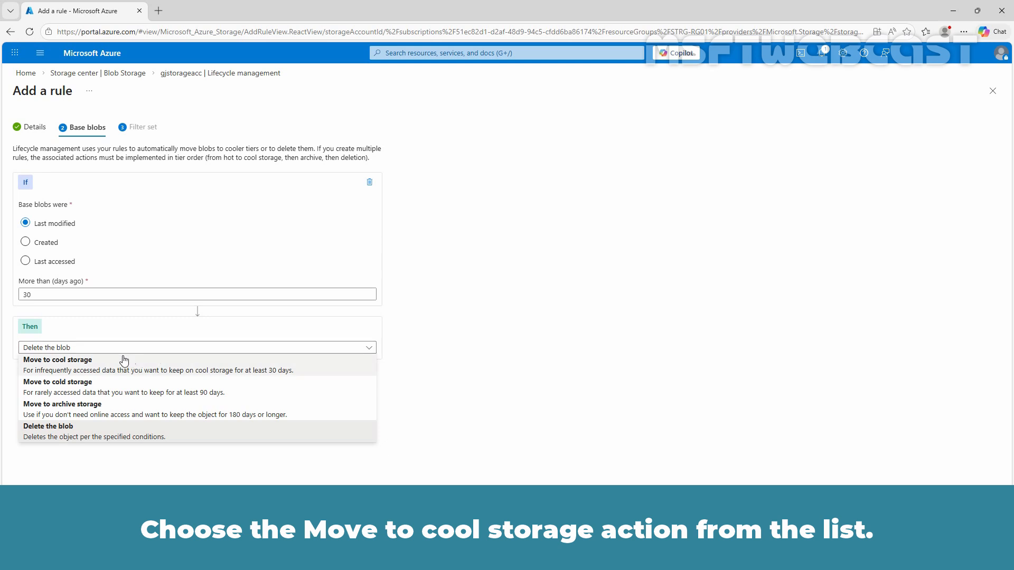
{"action": "left_click", "coordinate": [91, 368]}
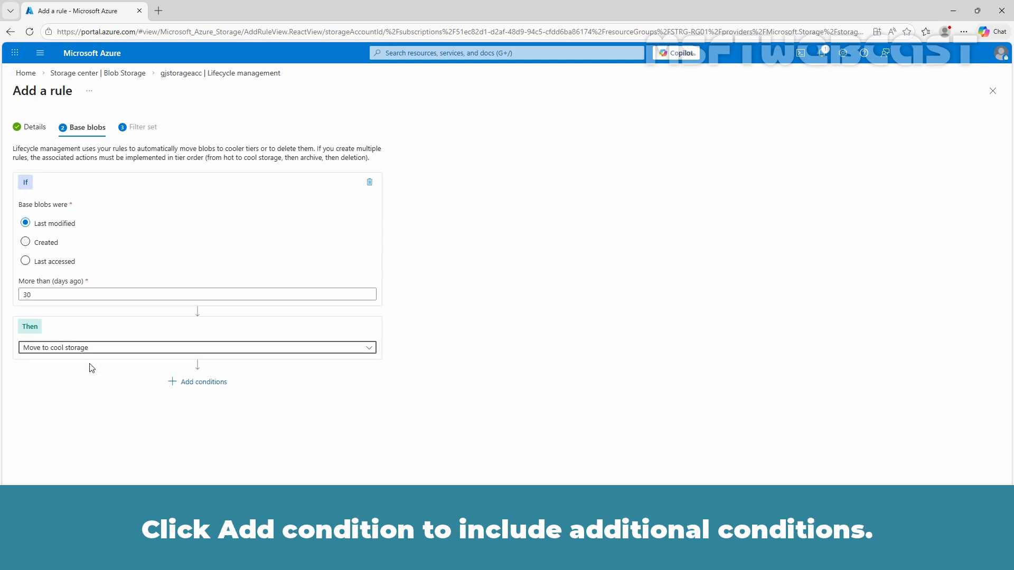
Add a second condition that moves blobs last accessed more than 90 days ago to archive storage.
{"action": "left_click", "coordinate": [186, 381]}
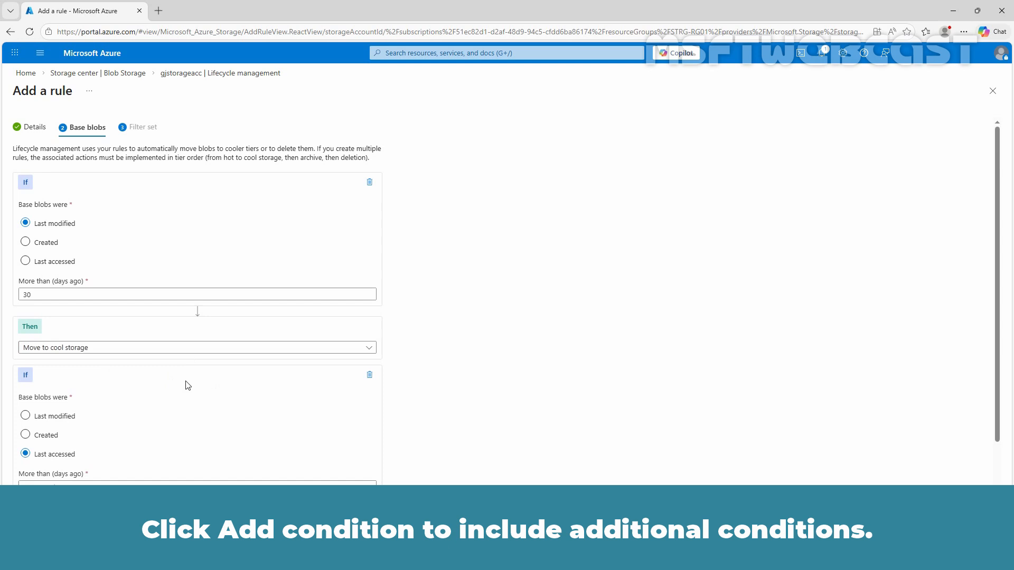
{"action": "left_click", "coordinate": [83, 349]}
{"action": "left_click", "coordinate": [82, 352]}
{"action": "scroll", "coordinate": [132, 419], "scroll_direction": "down", "scroll_amount": 2}
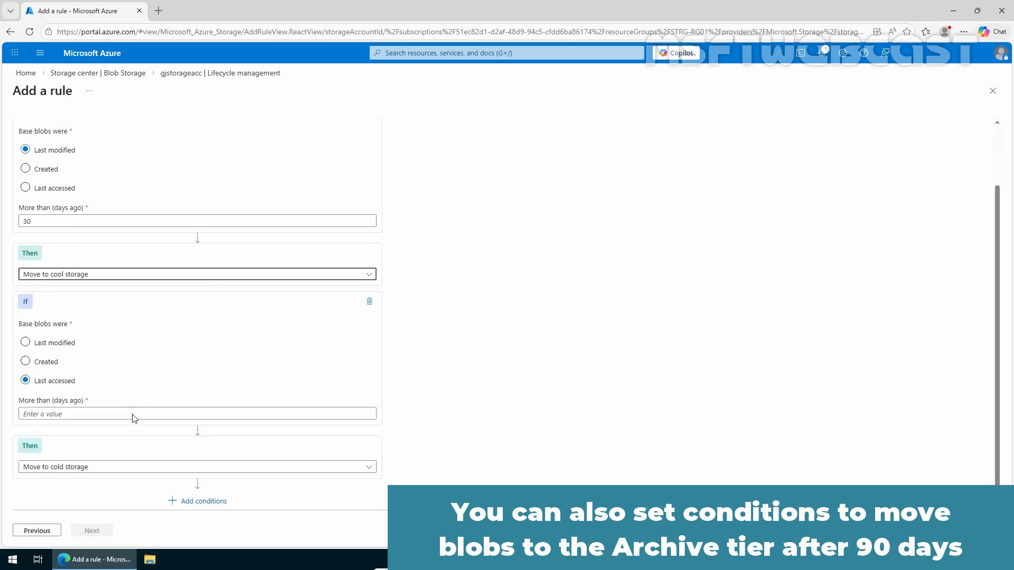
{"action": "left_click", "coordinate": [78, 468]}
{"action": "left_click", "coordinate": [79, 501]}
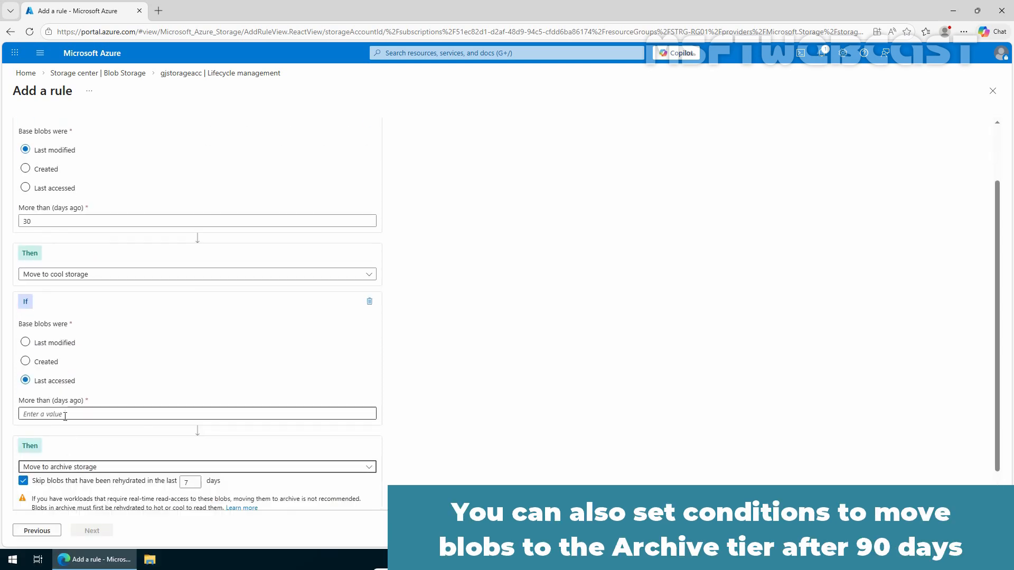
{"action": "left_click", "coordinate": [64, 414]}
{"action": "type", "text": "90"}
{"action": "scroll", "coordinate": [192, 339], "scroll_direction": "down", "scroll_amount": 1}
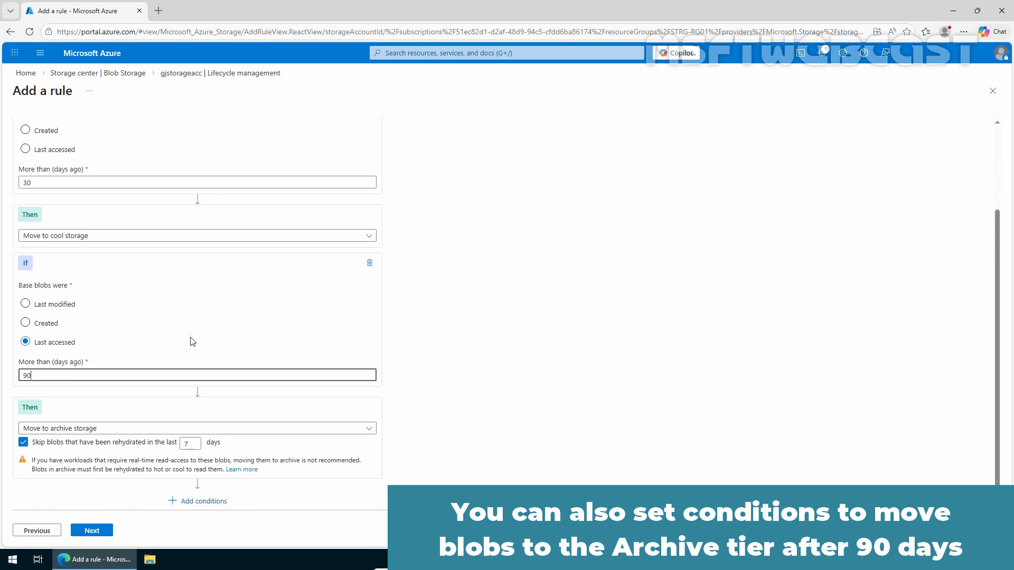
Add a third condition that deletes blobs last accessed more than 365 days ago.
{"action": "left_click", "coordinate": [195, 503]}
{"action": "scroll", "coordinate": [174, 433], "scroll_direction": "down", "scroll_amount": 3}
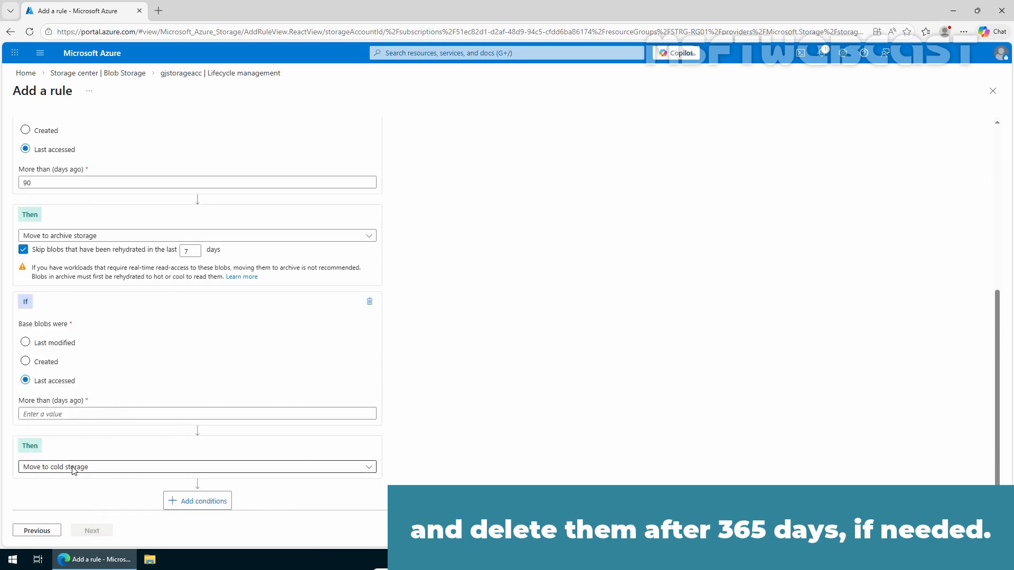
{"action": "left_click", "coordinate": [192, 466]}
{"action": "left_click", "coordinate": [95, 501]}
{"action": "left_click", "coordinate": [44, 415]}
{"action": "type", "text": "365"}
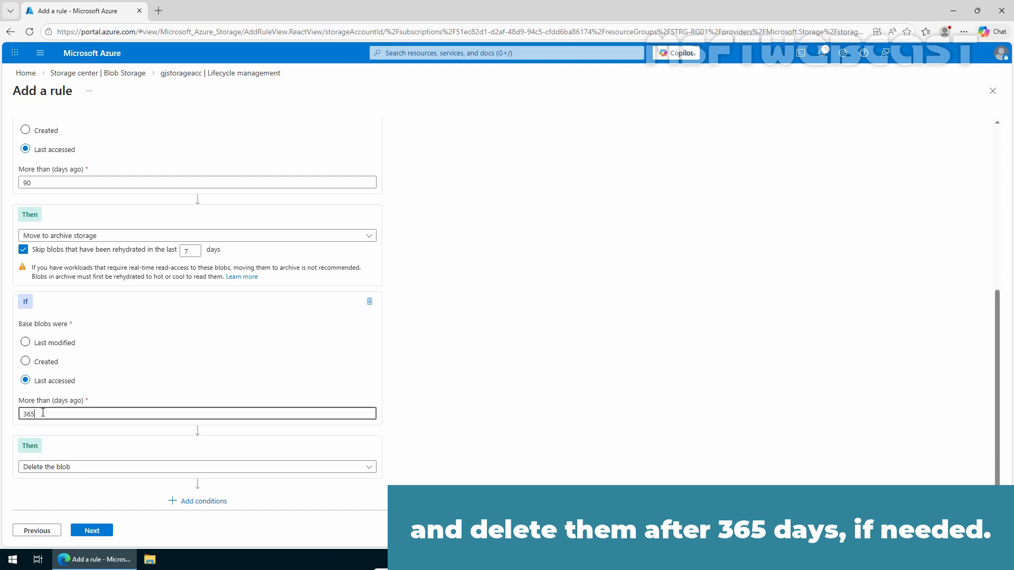
Remove the archive and delete conditions from the rule, keeping only the cool storage condition.
{"action": "scroll", "coordinate": [368, 311], "scroll_direction": "up", "scroll_amount": 6}
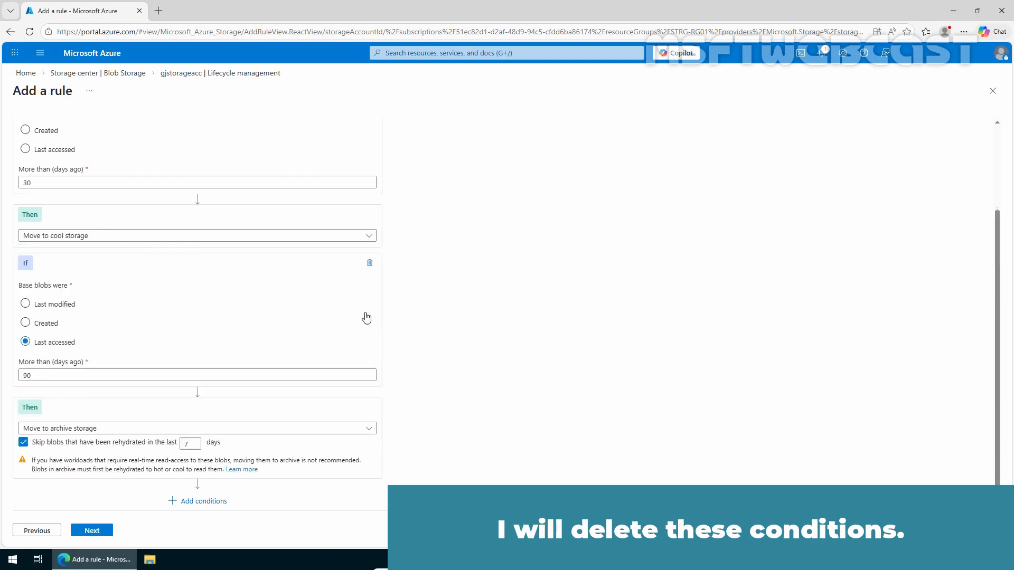
{"action": "left_click", "coordinate": [370, 369]}
{"action": "left_click", "coordinate": [369, 369]}
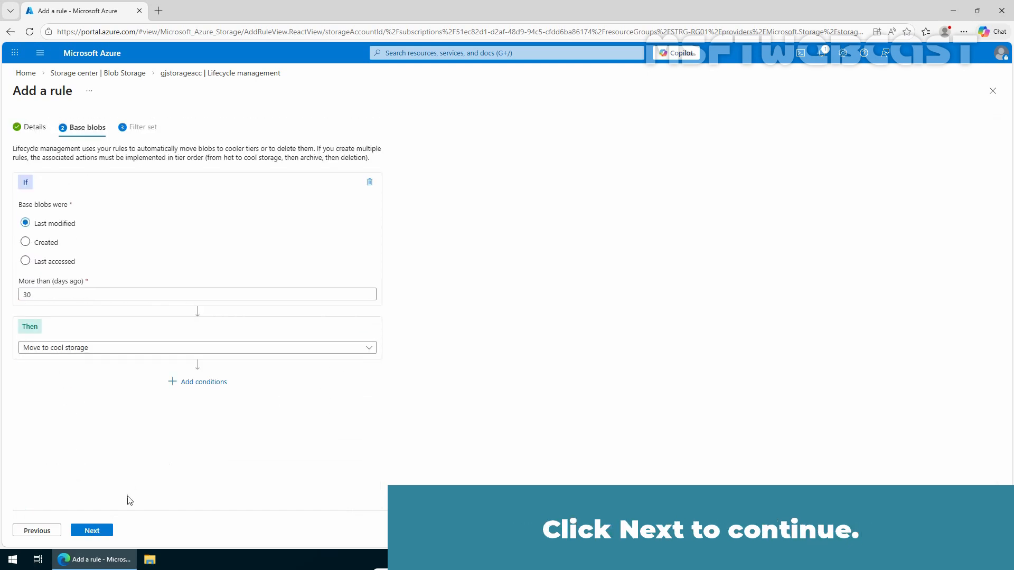
Continue to the rule's filter set and enter test-container/log as the first blob prefix.
{"action": "left_click", "coordinate": [92, 530]}
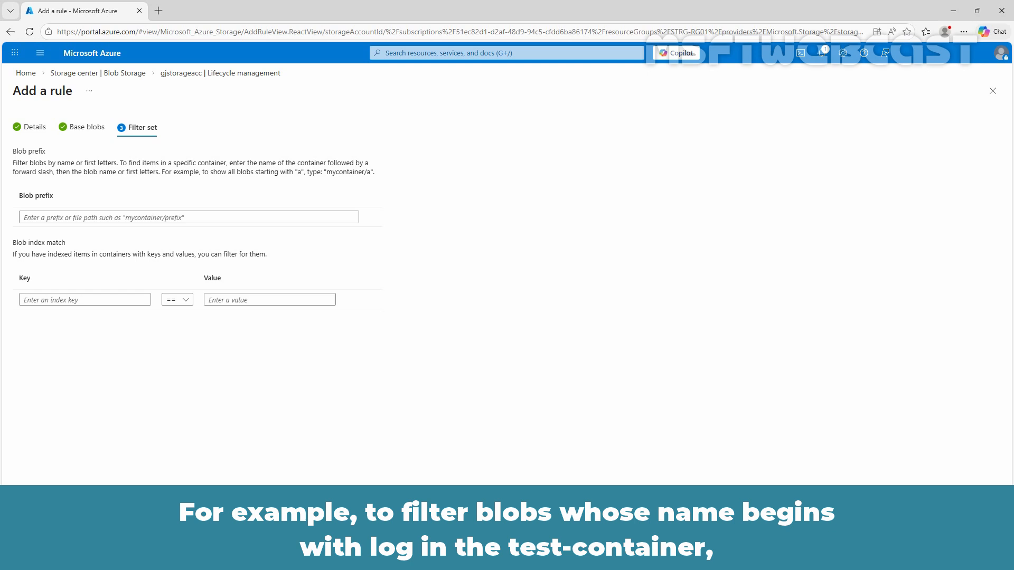
{"action": "left_click", "coordinate": [102, 219]}
{"action": "type", "text": "test"}
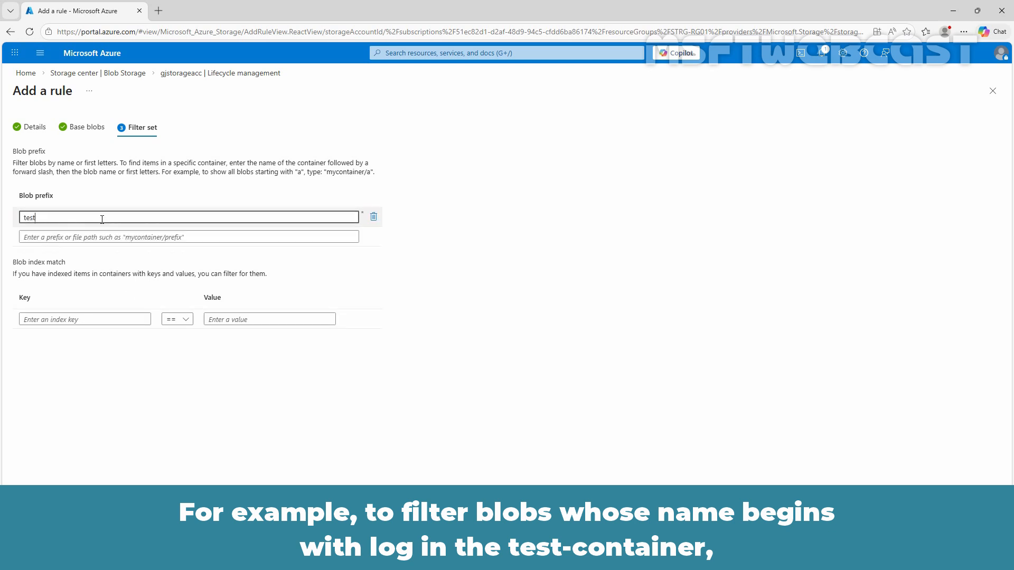
{"action": "type", "text": "-container/lo"}
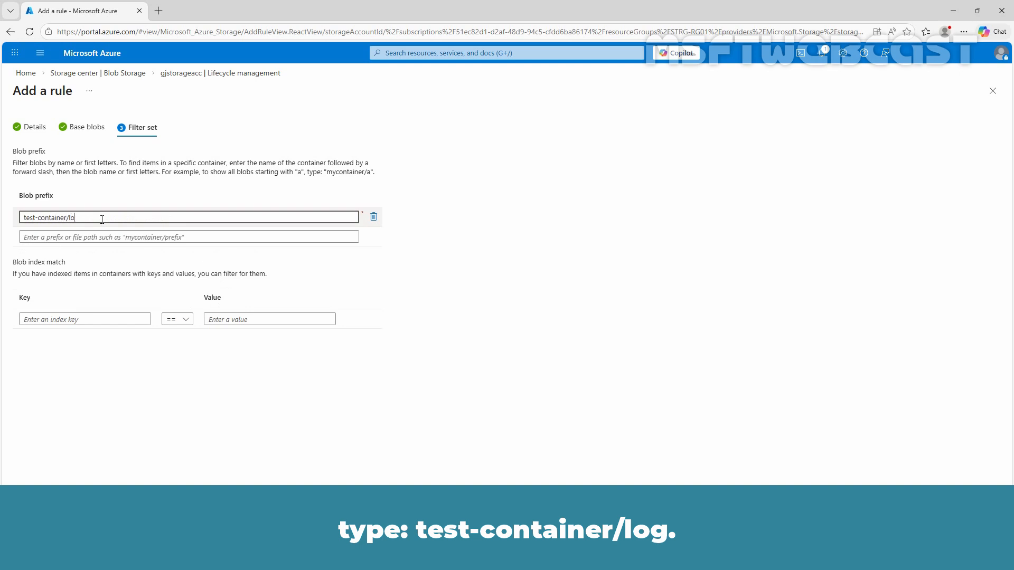
{"action": "type", "text": "g"}
Add test-container/report as a second blob prefix, reusing the container path from the first one.
{"action": "key", "text": "ctrl+a"}
{"action": "key", "text": "ctrl+c"}
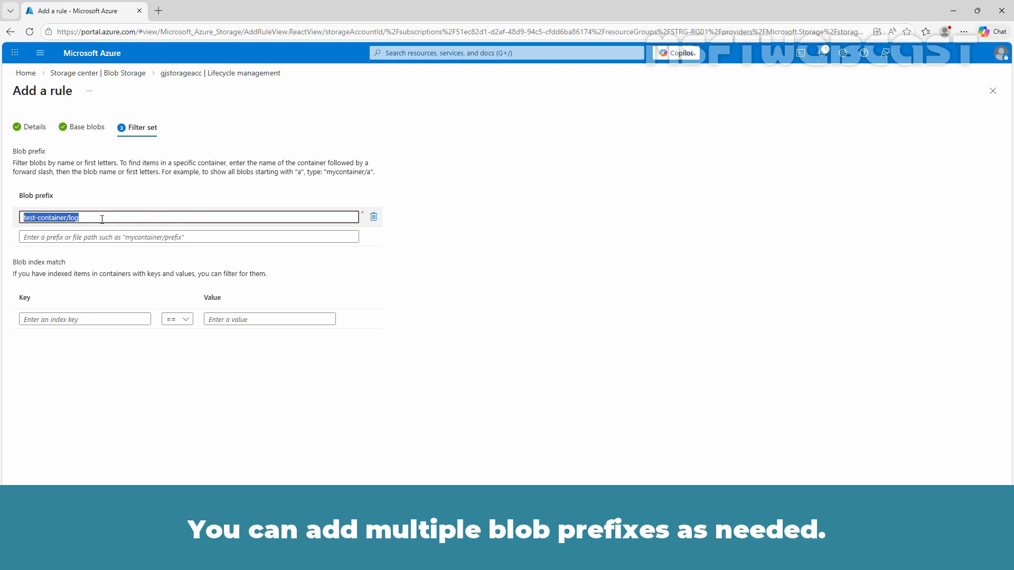
{"action": "left_click", "coordinate": [96, 237]}
{"action": "key", "text": "ctrl+v"}
{"action": "key", "text": "BackSpace"}
{"action": "key", "text": "BackSpace"}
{"action": "key", "text": "BackSpace"}
{"action": "type", "text": "report"}
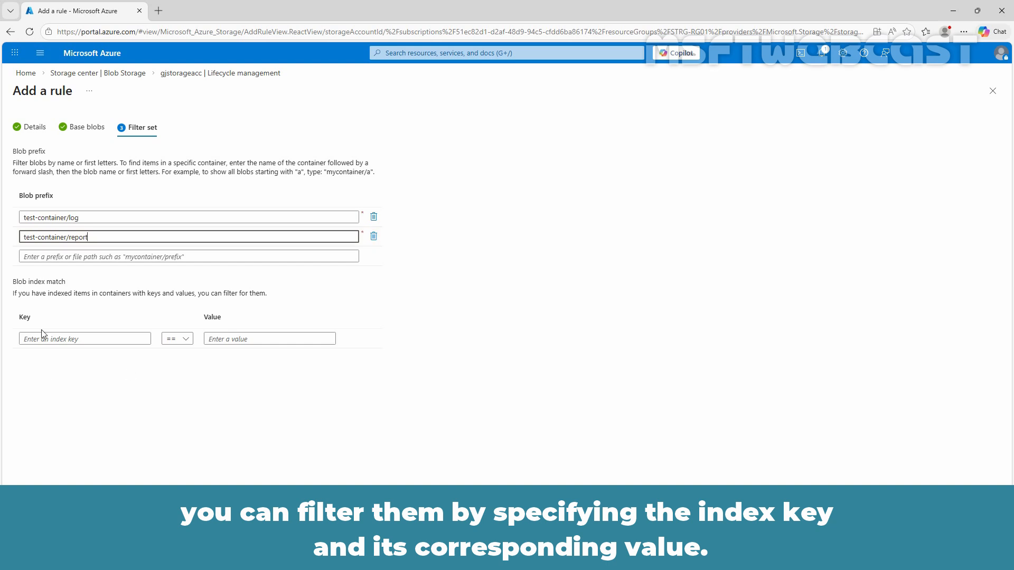
Leave the blob index match key and value empty and add the rule to the lifecycle policy.
{"action": "left_click", "coordinate": [89, 337]}
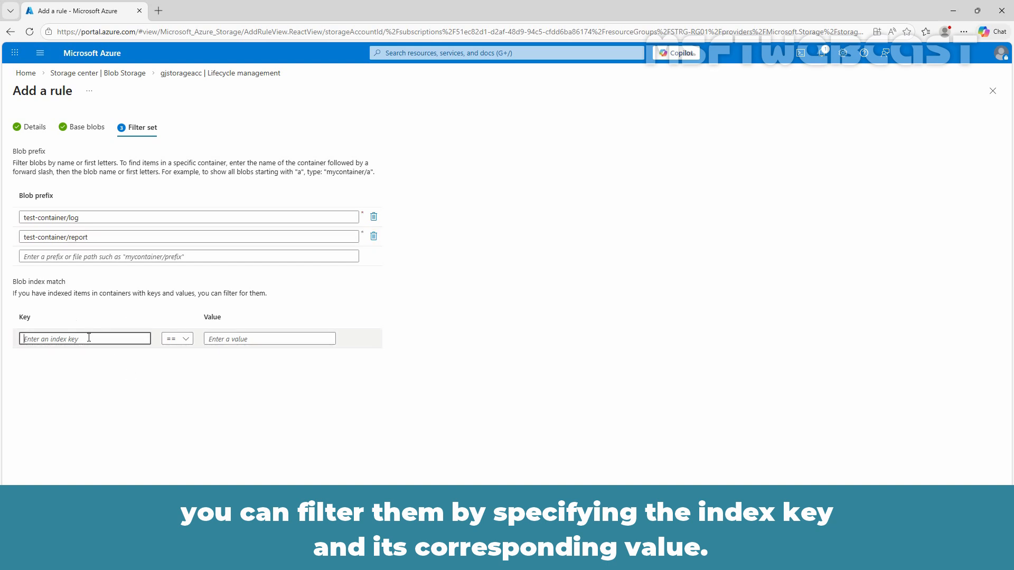
{"action": "left_click", "coordinate": [267, 340]}
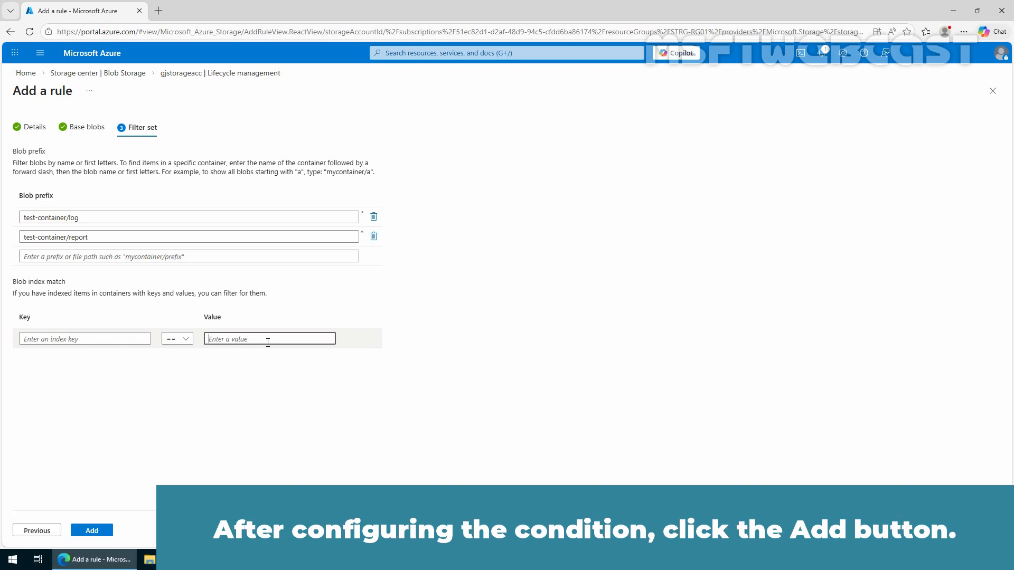
{"action": "left_click", "coordinate": [91, 530]}
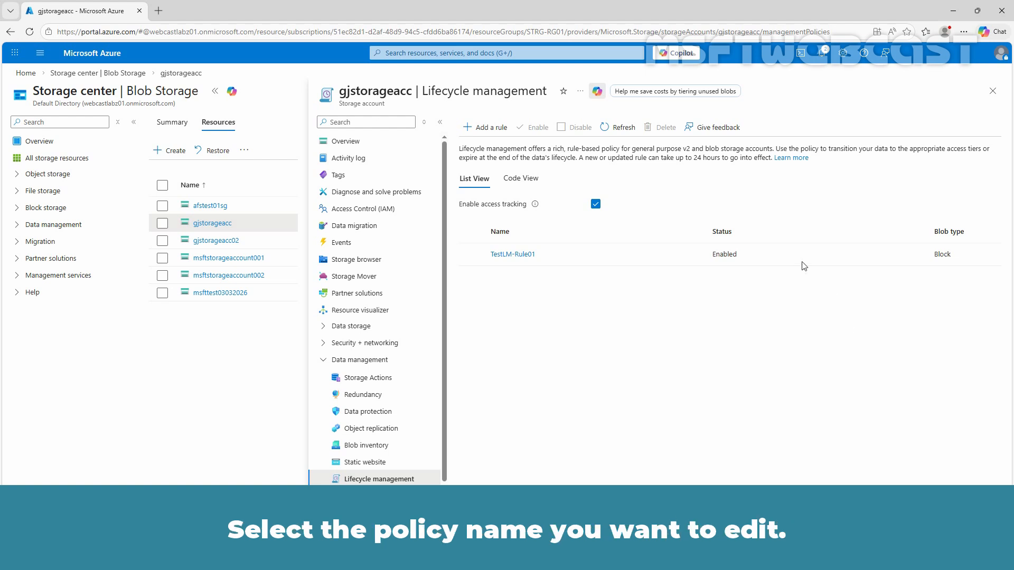
Edit TestLM-Rule01 to add a base blob condition that moves blobs last accessed more than 90 days ago to cold storage, and update the rule.
{"action": "left_click", "coordinate": [506, 255]}
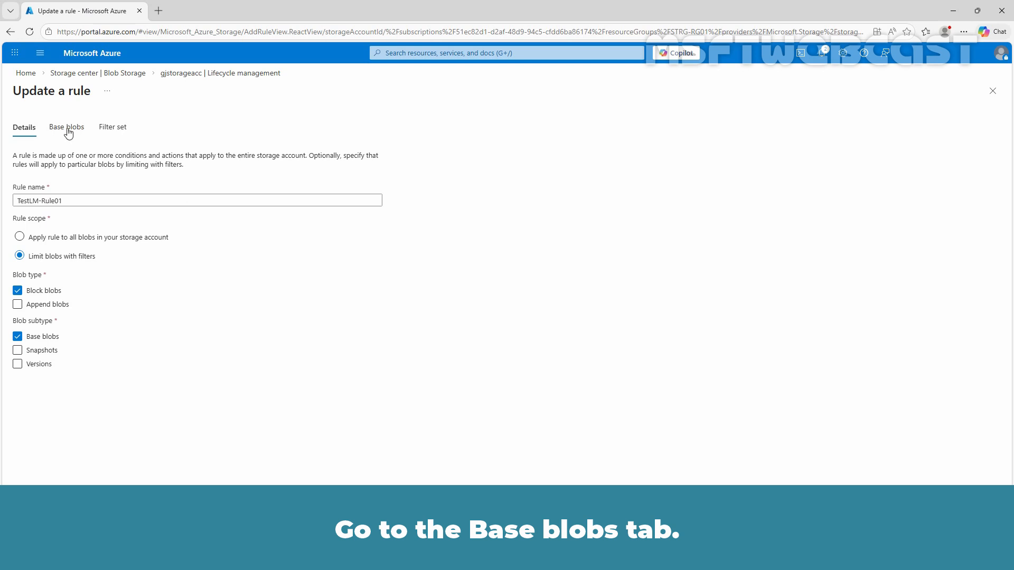
{"action": "left_click", "coordinate": [67, 128]}
{"action": "left_click", "coordinate": [211, 249]}
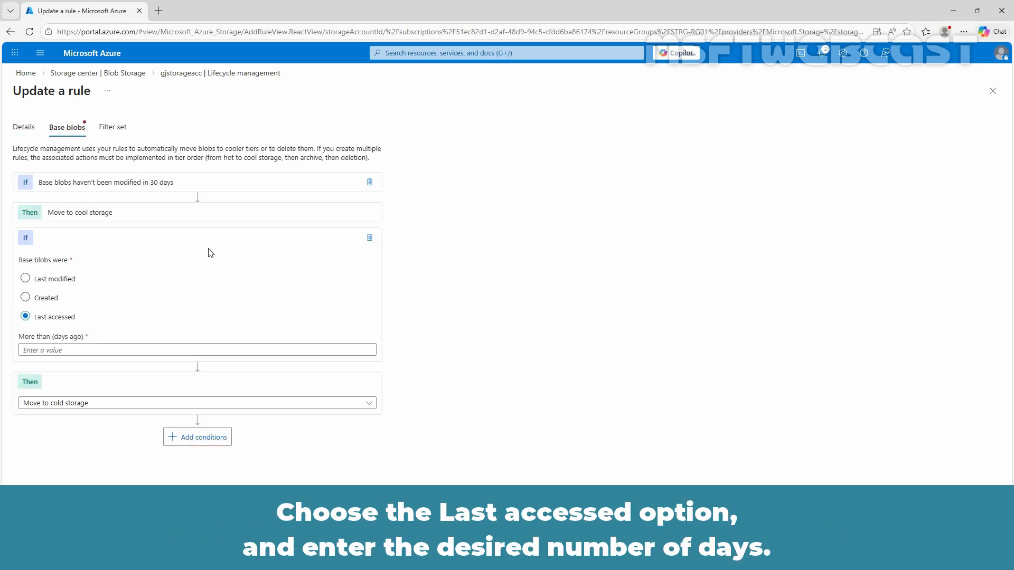
{"action": "left_click", "coordinate": [71, 350]}
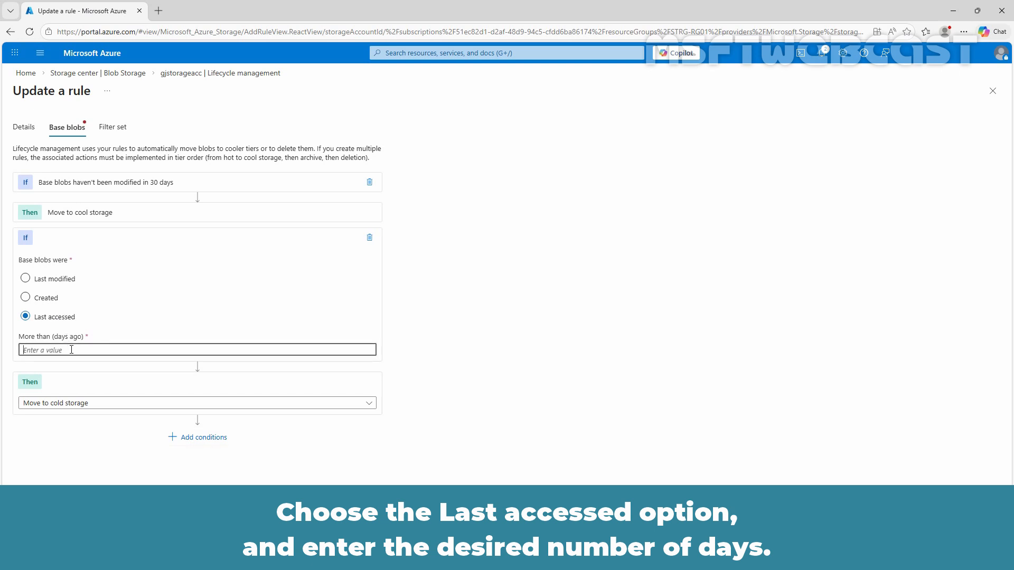
{"action": "type", "text": "90"}
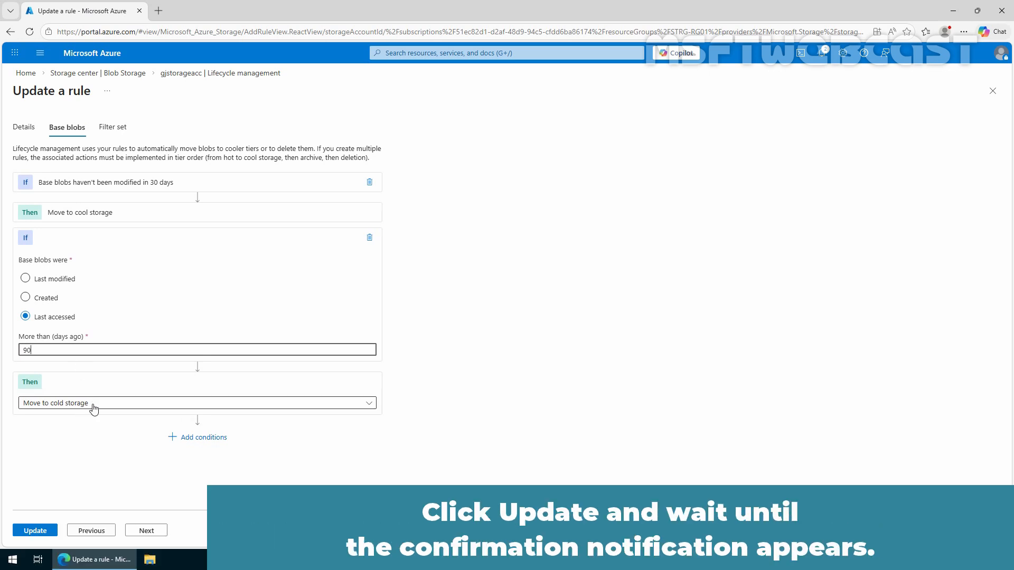
{"action": "left_click", "coordinate": [33, 531]}
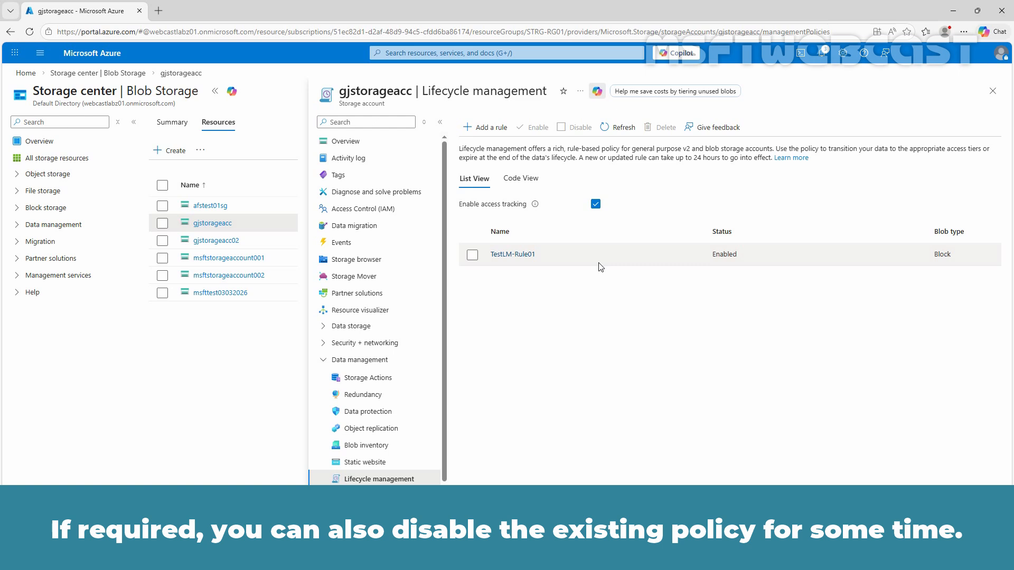
Disable the TestLM-Rule01 lifecycle rule and enable it again.
{"action": "left_click", "coordinate": [472, 255]}
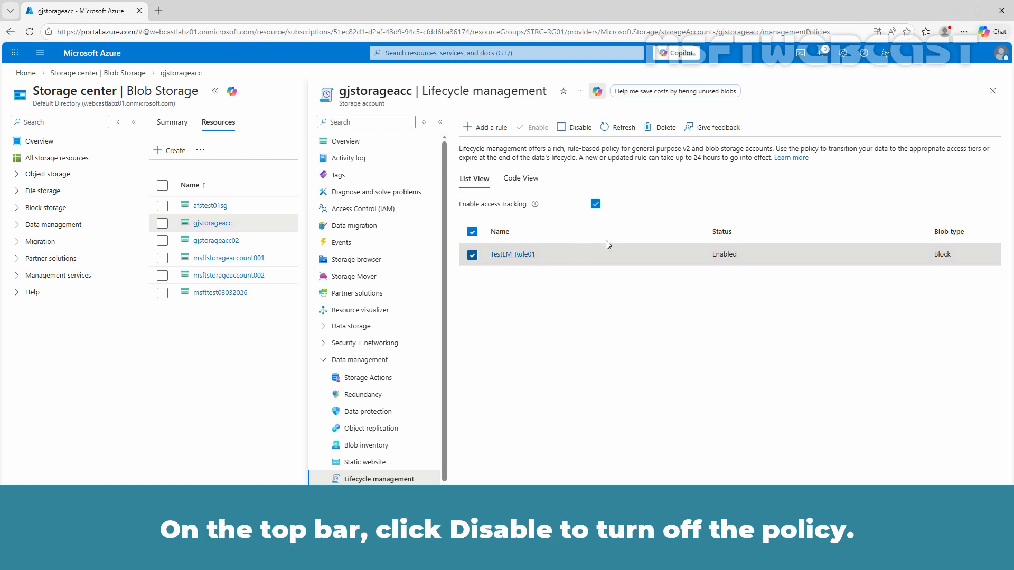
{"action": "left_click", "coordinate": [573, 129]}
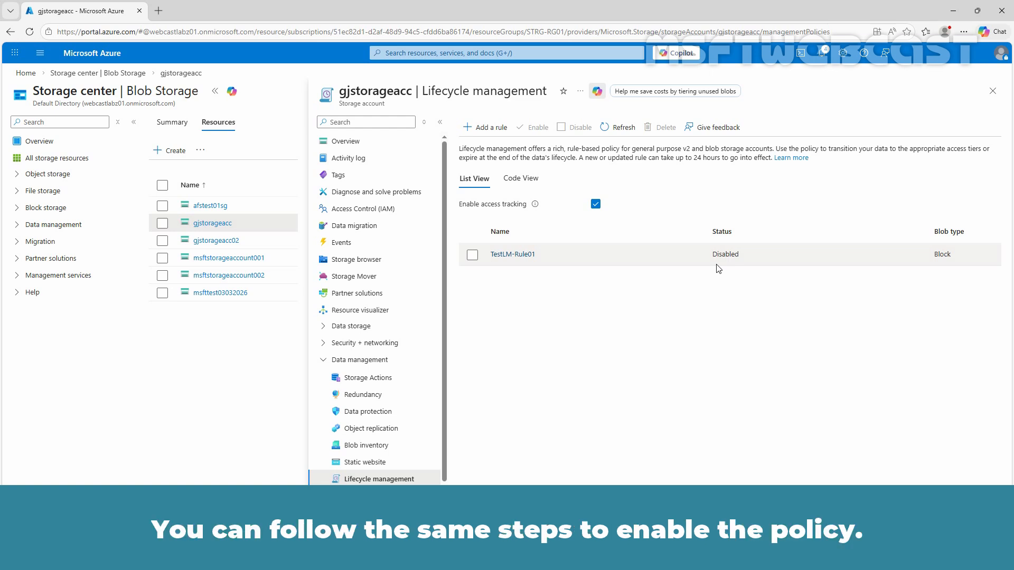
{"action": "left_click", "coordinate": [471, 256]}
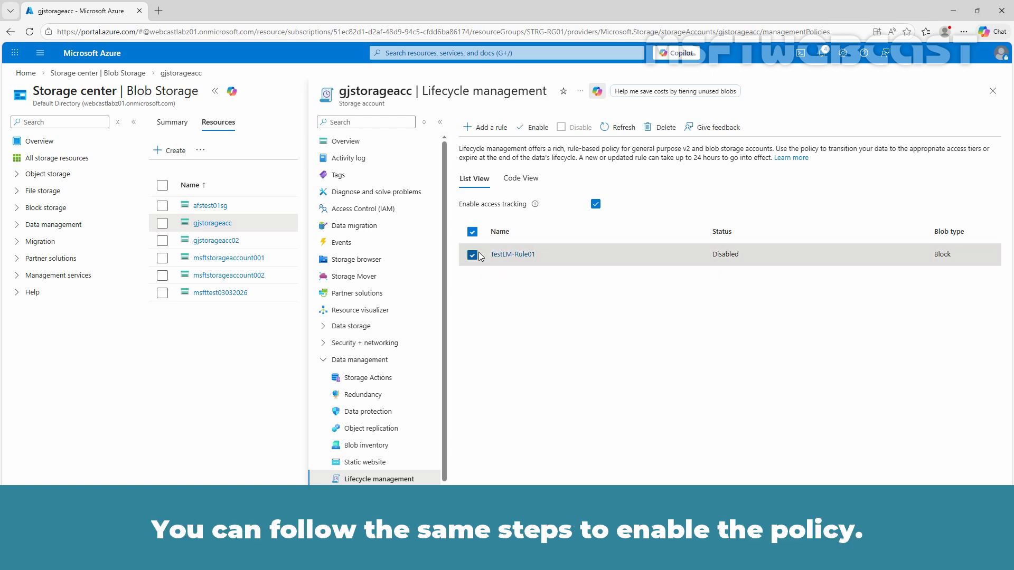
{"action": "left_click", "coordinate": [532, 129]}
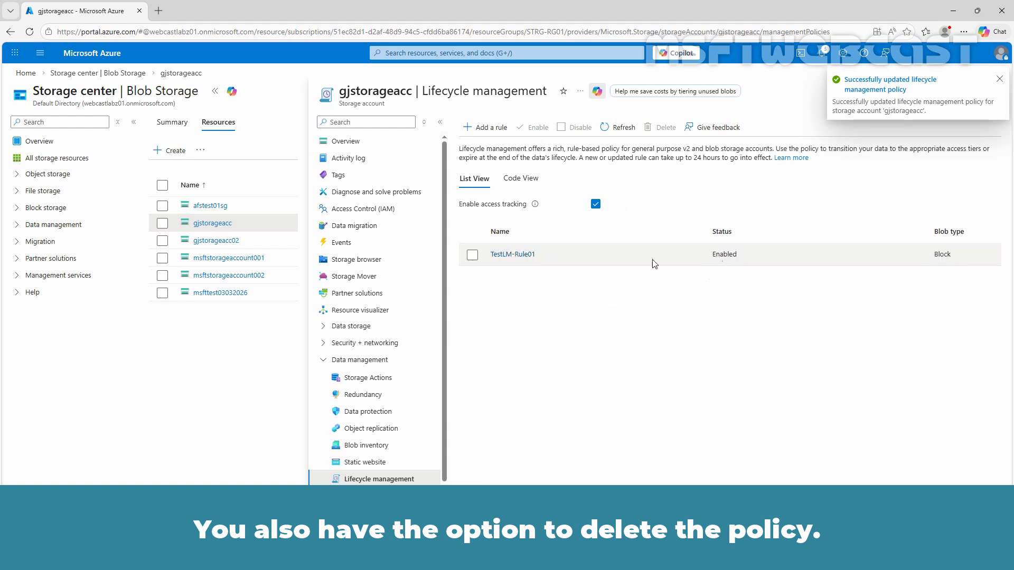
Delete the TestLM-Rule01 lifecycle rule and turn off access tracking for the storage account.
{"action": "left_click", "coordinate": [472, 254]}
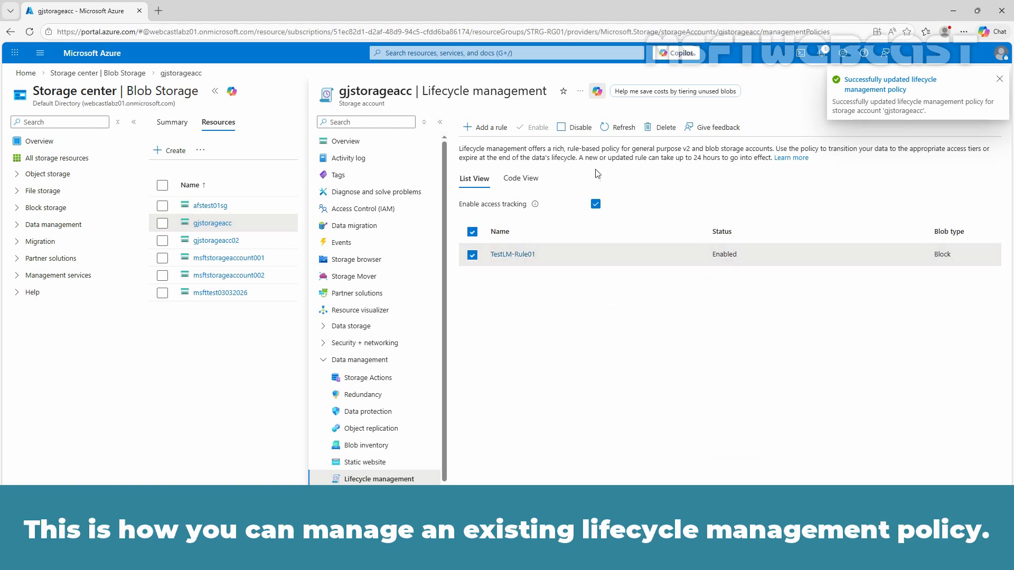
{"action": "left_click", "coordinate": [667, 129]}
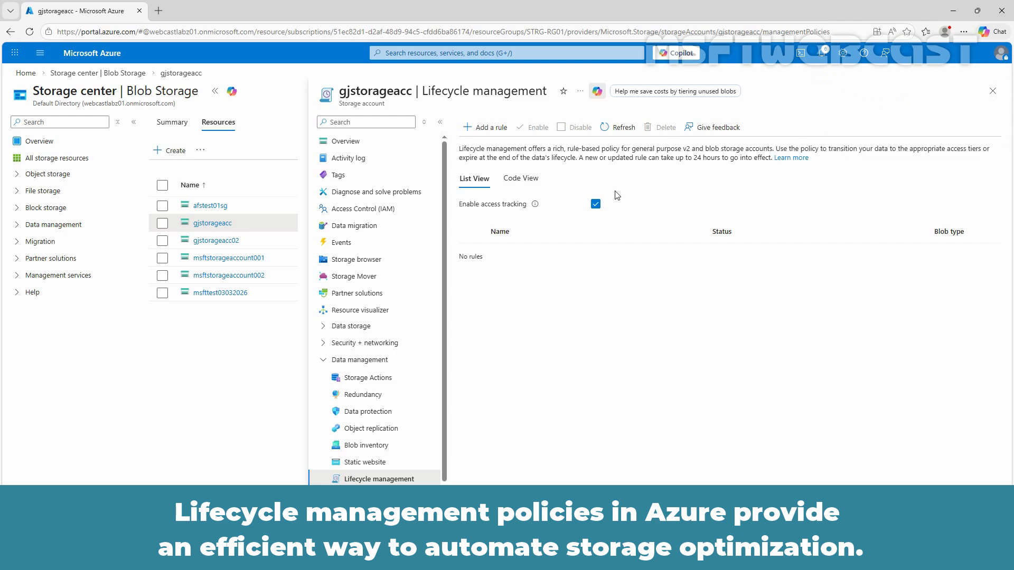
{"action": "left_click", "coordinate": [595, 206]}
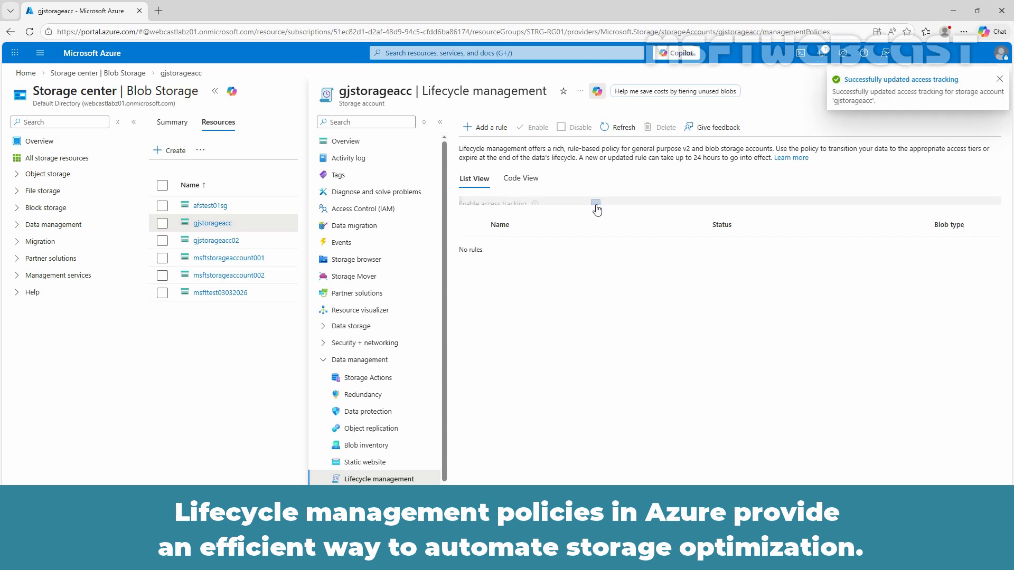